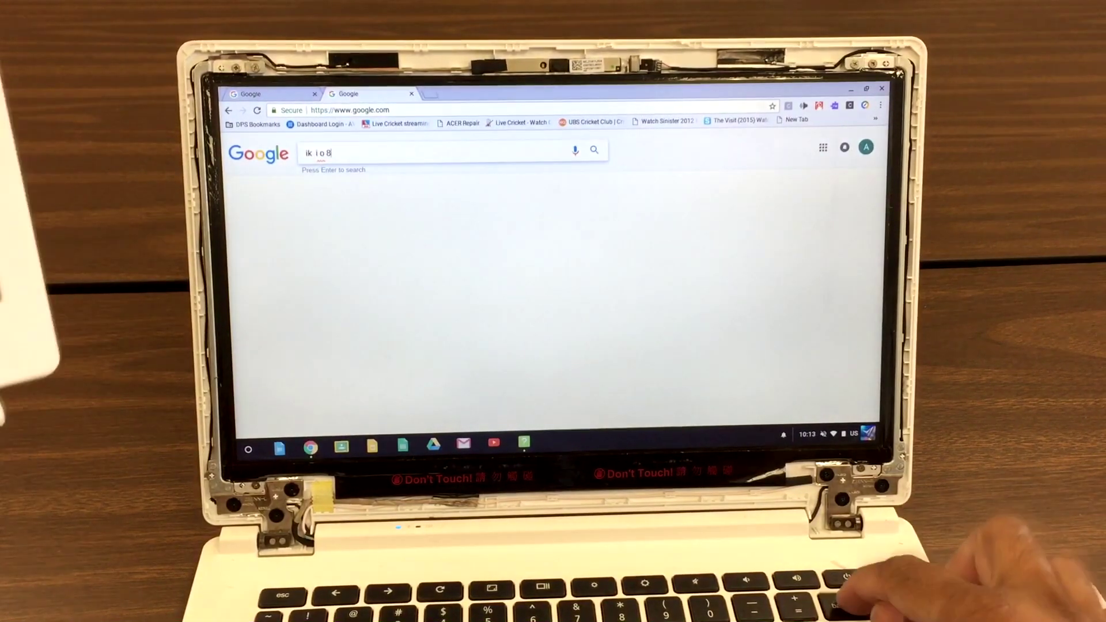
pyautogui.press('BackSpace')
pyautogui.press('BackSpace')
pyautogui.press('BackSpace')
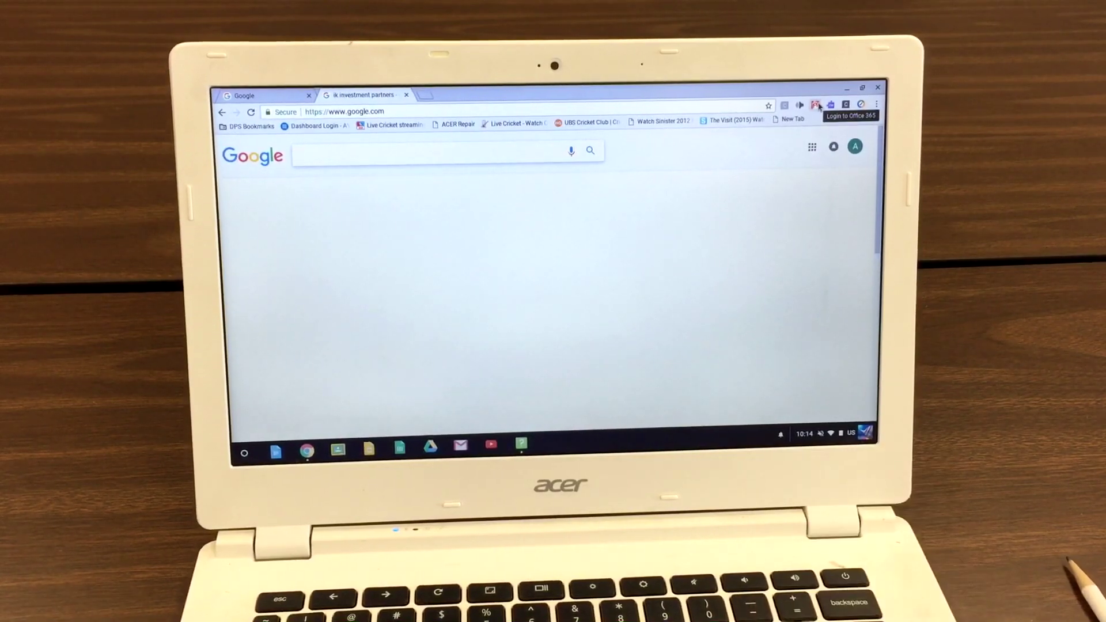
pyautogui.press('F7')
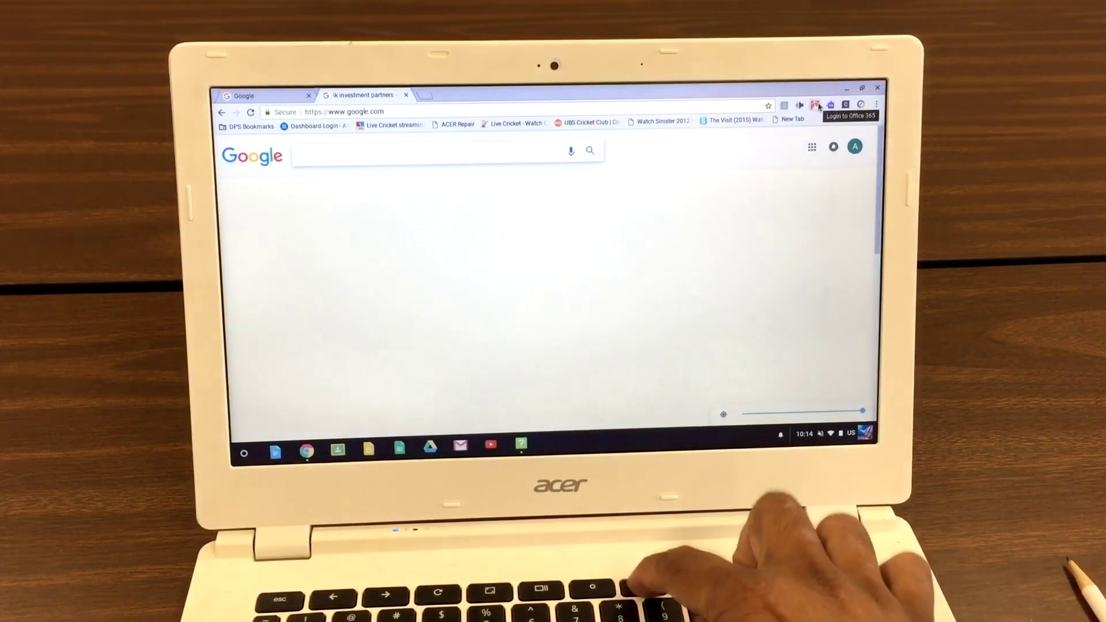